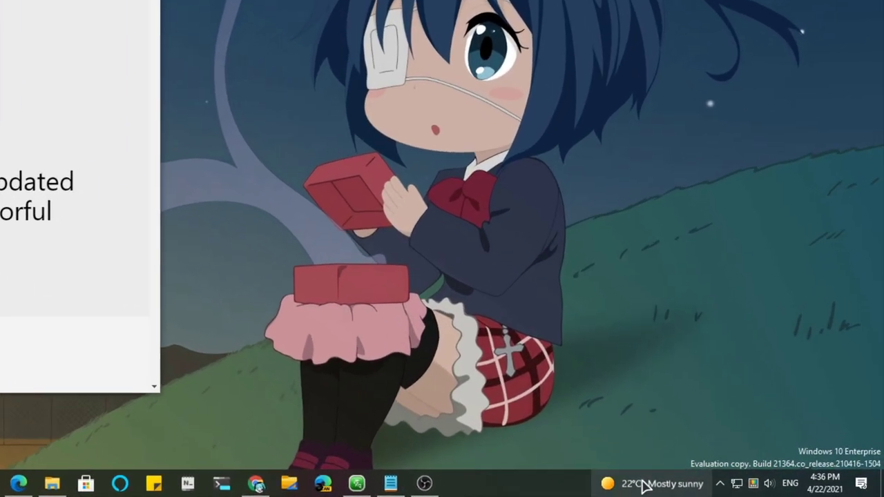
Open the news and interests feed from the weather widget, browse it, and open more news in the browser.
mouse_move(642, 485)
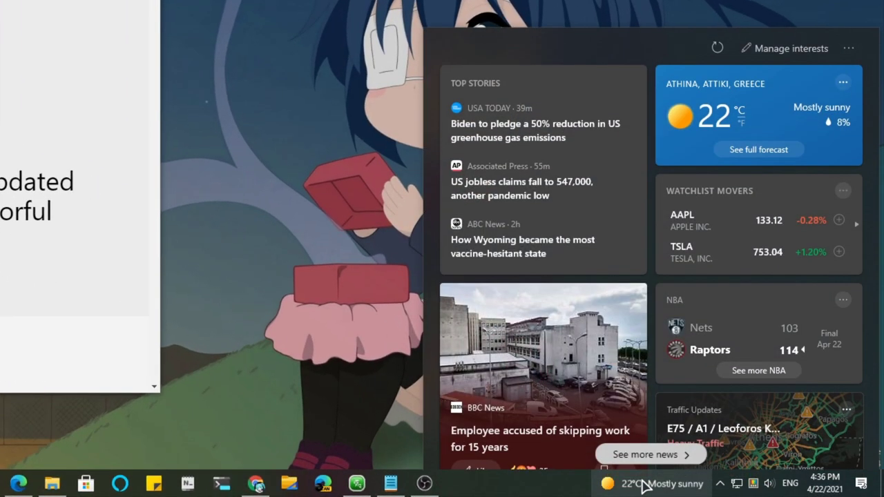
scroll(538, 399, "down", 3)
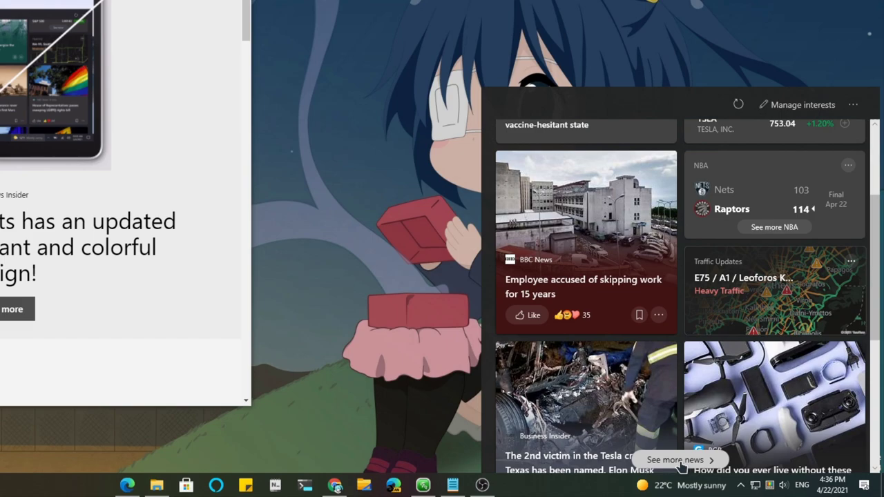
left_click(679, 461)
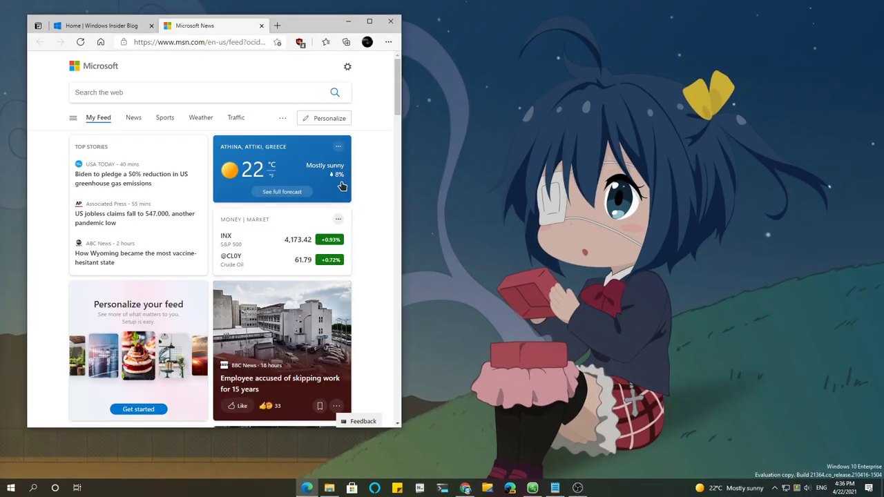
scroll(385, 221, "down", 5)
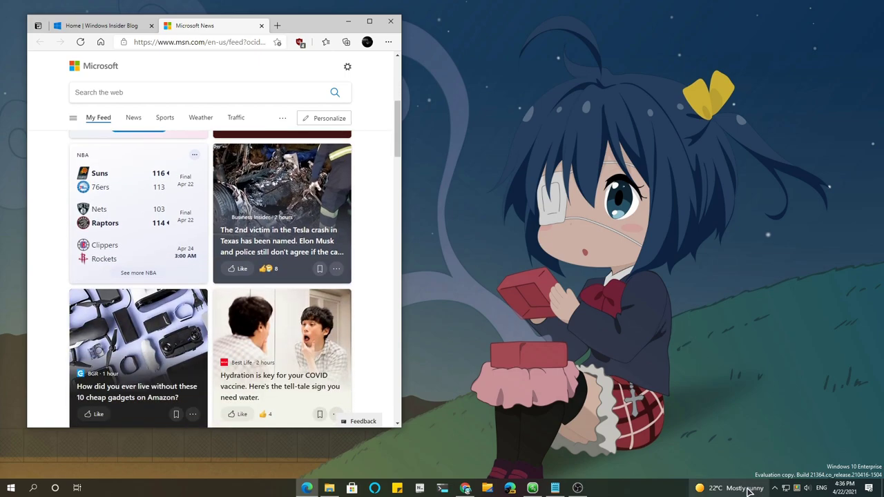
Reopen the news and interests feed and open its interest management page.
mouse_move(749, 491)
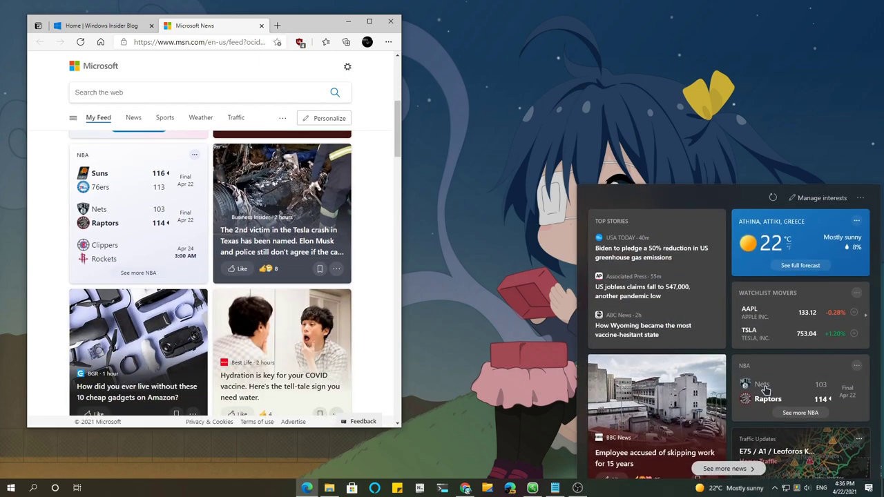
left_click(810, 201)
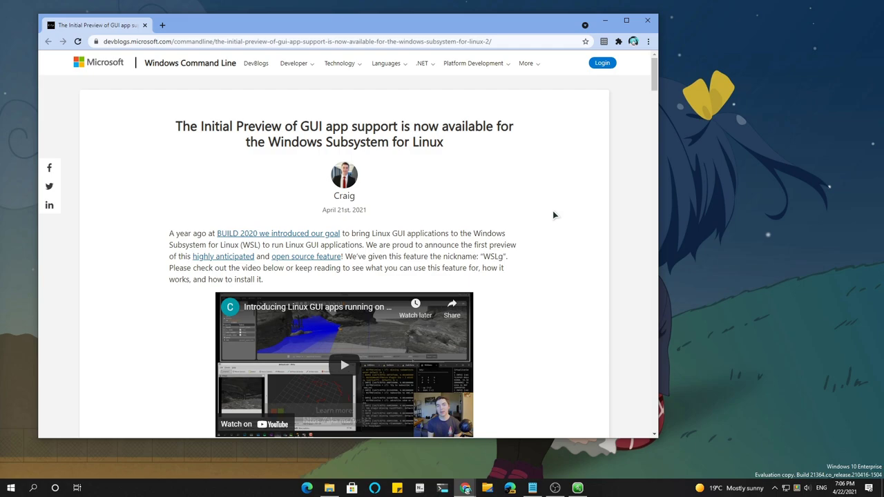
Highlight the headline of the article on WSL GUI app support and switch to the empty Desktop 5.
triple_click(423, 143)
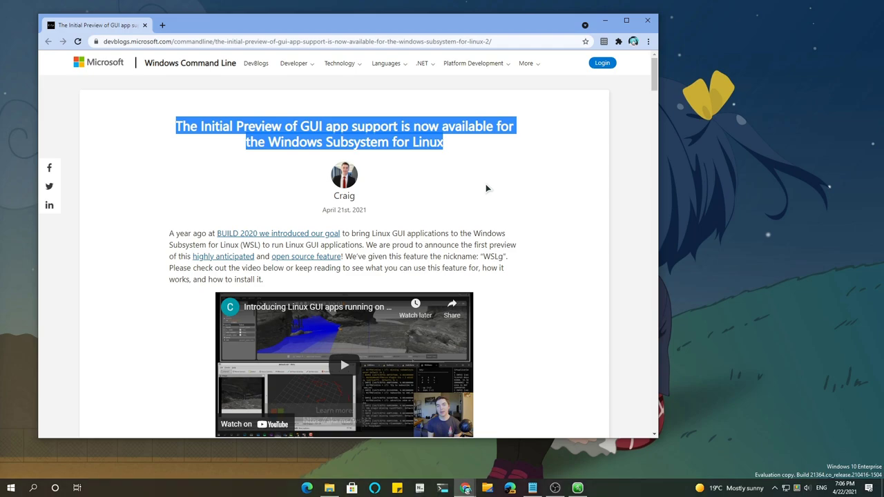
key("super+d")
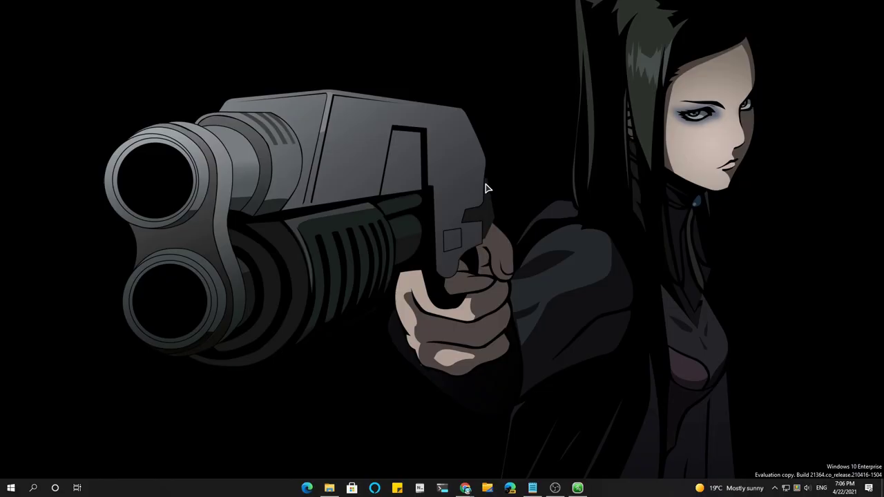
key("super+d")
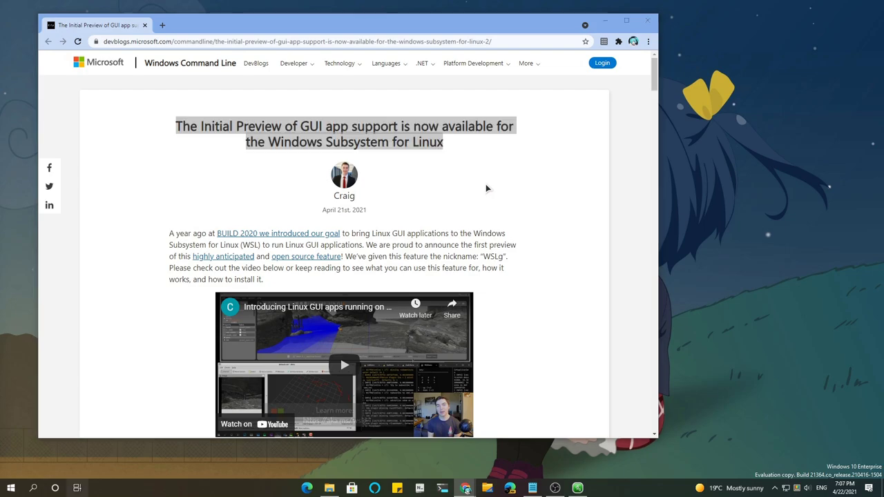
key("super+Tab")
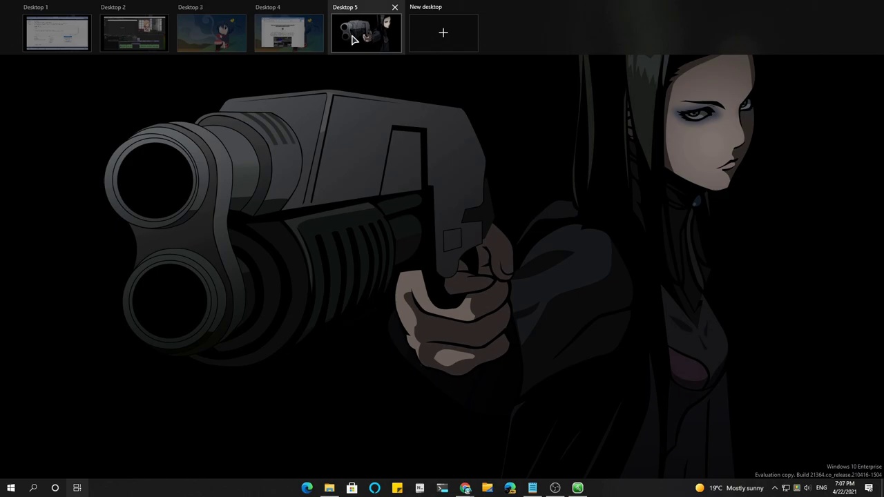
left_click(352, 40)
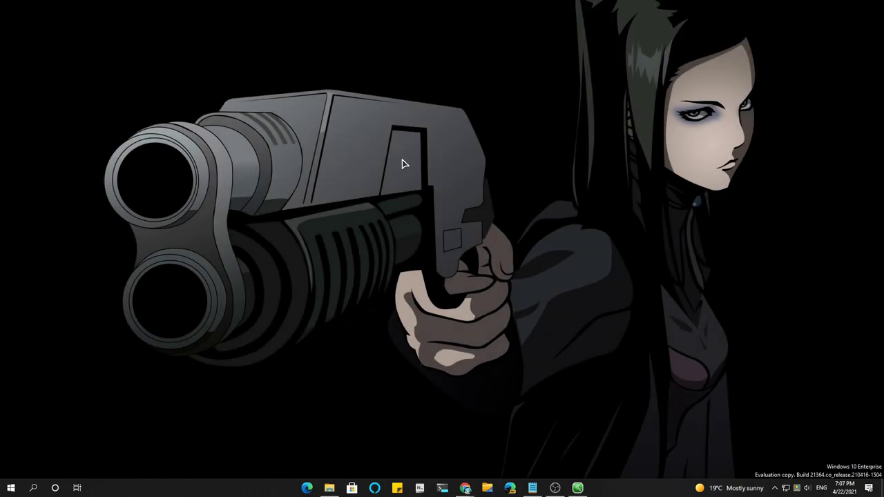
key("ctrl+super+Left")
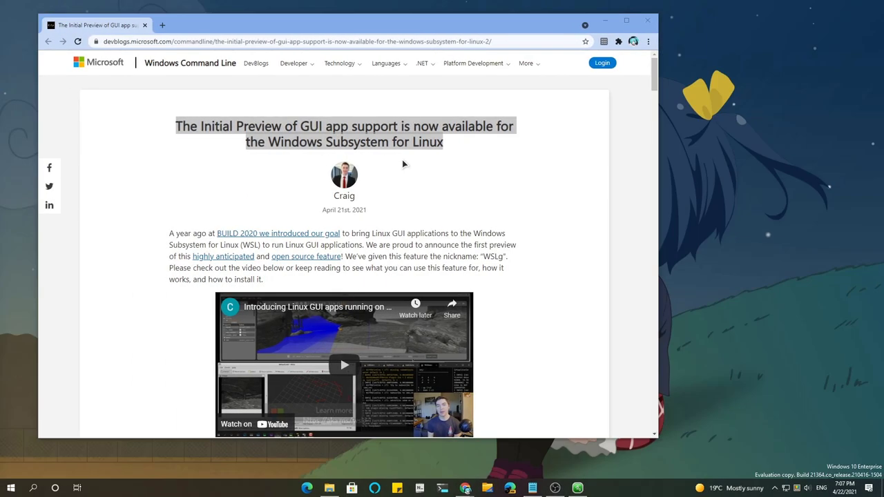
key("ctrl+super+Left")
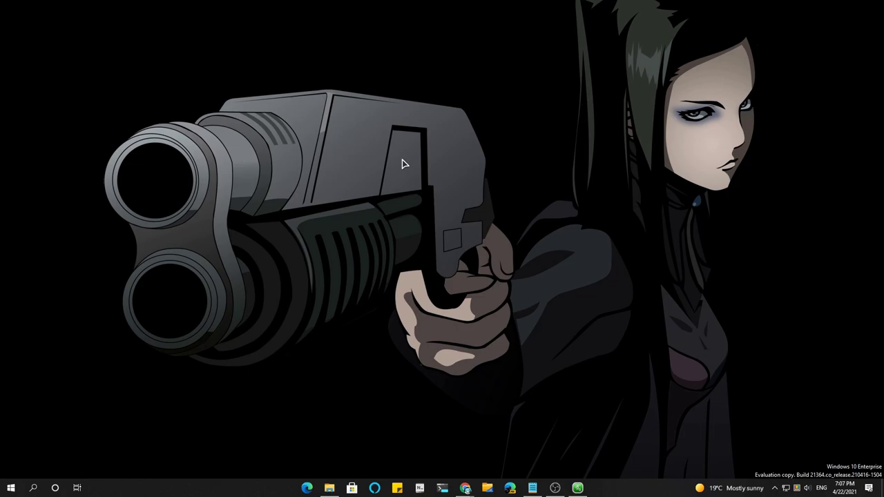
Open Windows Terminal with the Linux shell and install gedit by running "sudo apt install gedit".
left_click(437, 482)
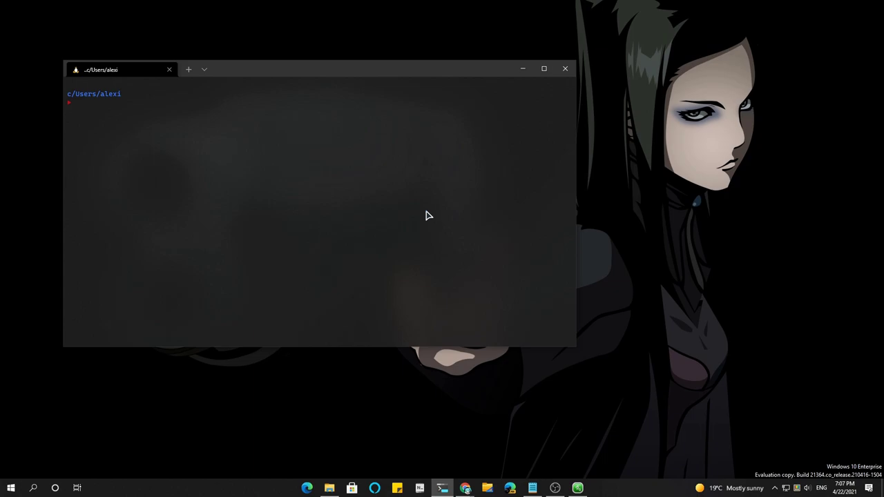
type("sudo apt install gedit")
key("Return")
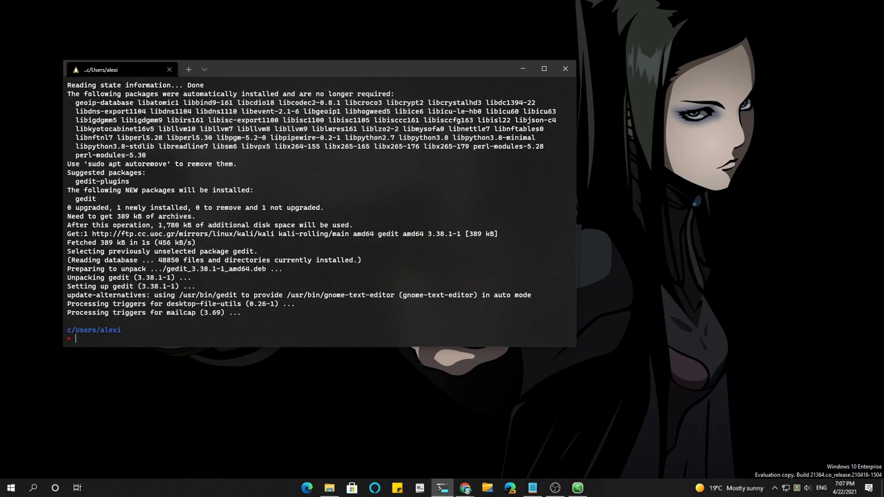
Launch gedit from the Linux shell to test it and close its empty document window.
type("gedit")
key("Return")
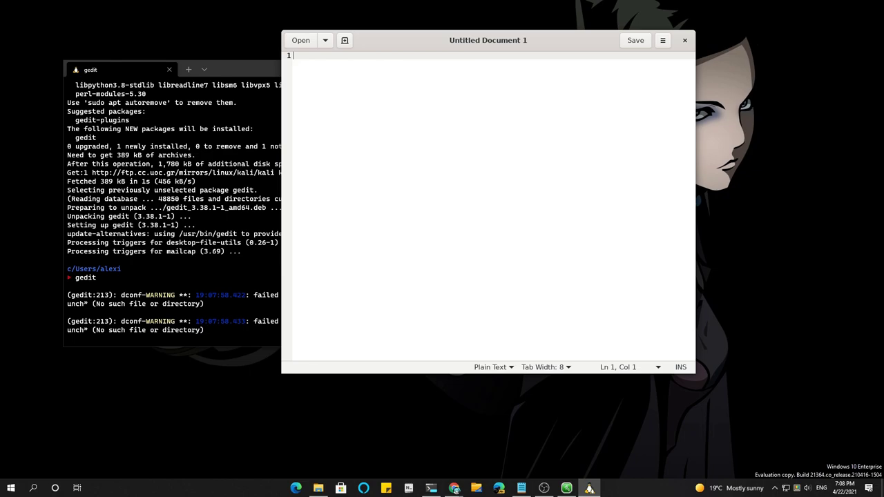
left_click(684, 40)
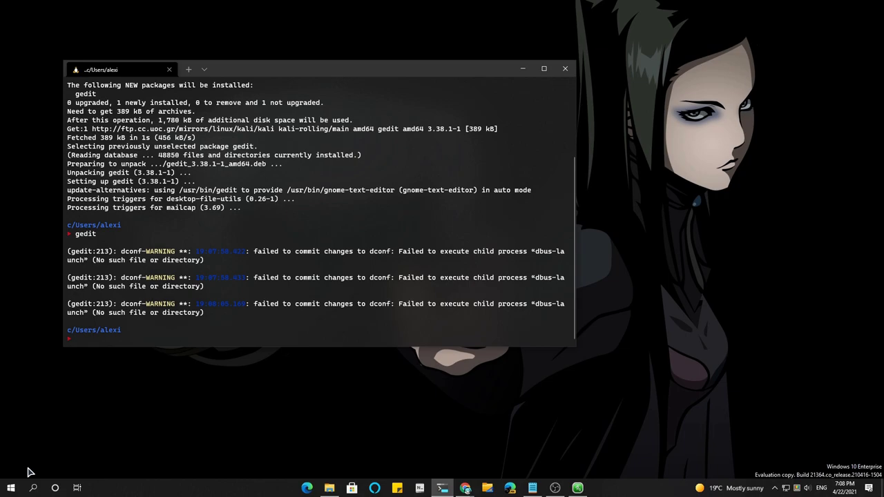
Launch Text Editor (kali-linux) from the kali-linux folder in the Windows list of installed apps.
left_click(11, 488)
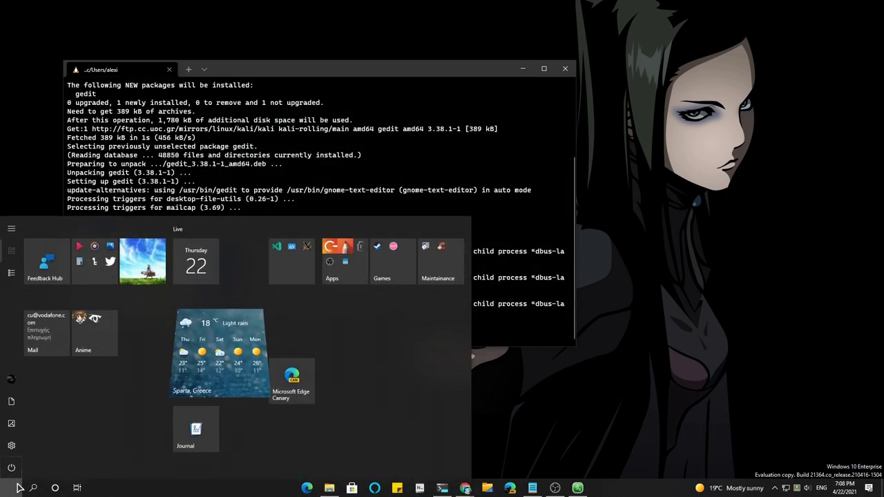
left_click(14, 276)
scroll(83, 350, "down", 10)
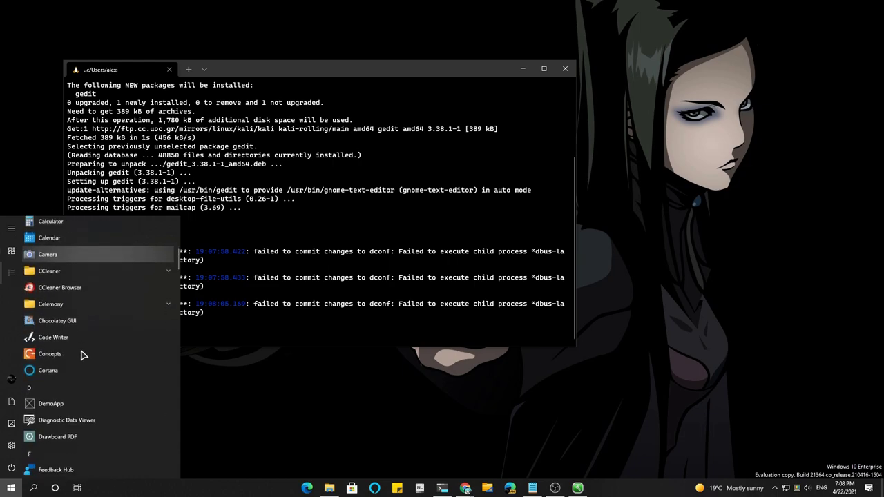
scroll(82, 350, "down", 5)
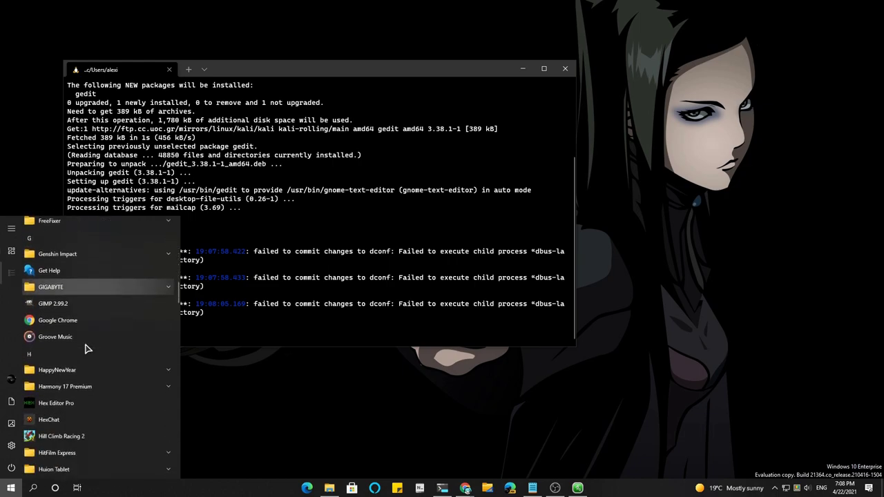
scroll(87, 349, "down", 5)
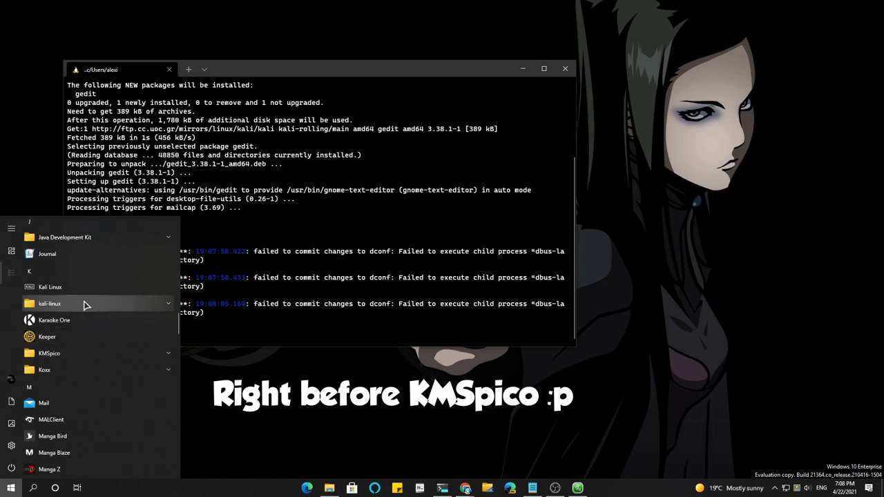
left_click(137, 305)
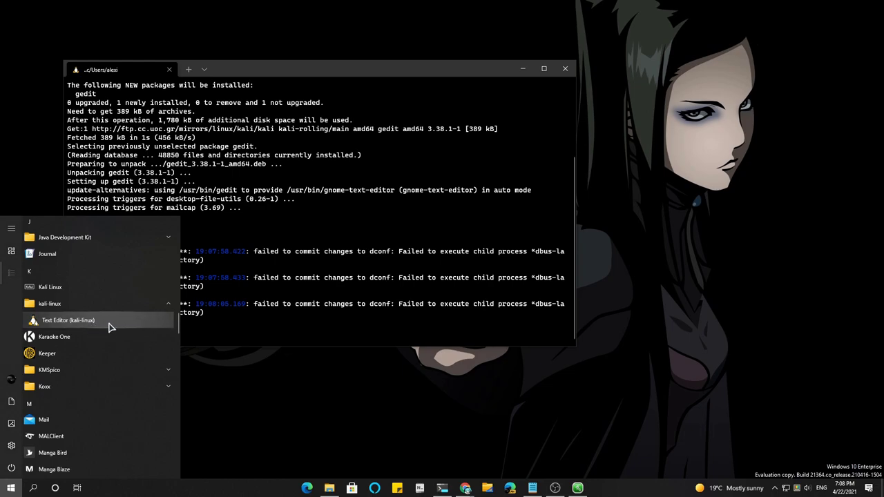
left_click(117, 324)
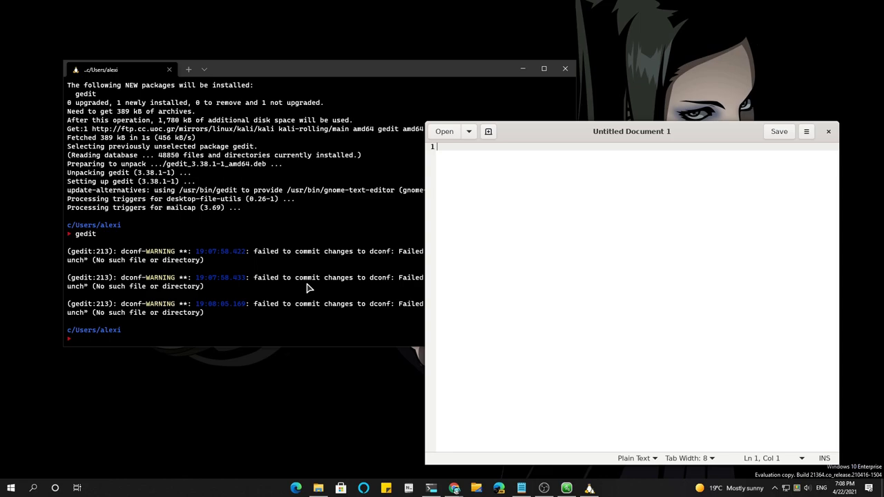
left_click_drag(556, 75, 549, 43)
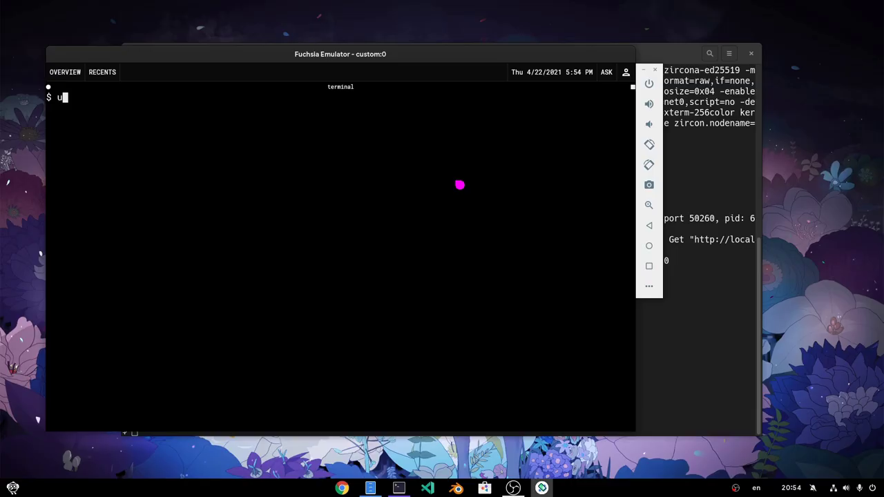
In the Fuchsia Emulator terminal, run "uname -a" to show the system information and try running "screenfetch :)".
type("me -a")
key("Return")
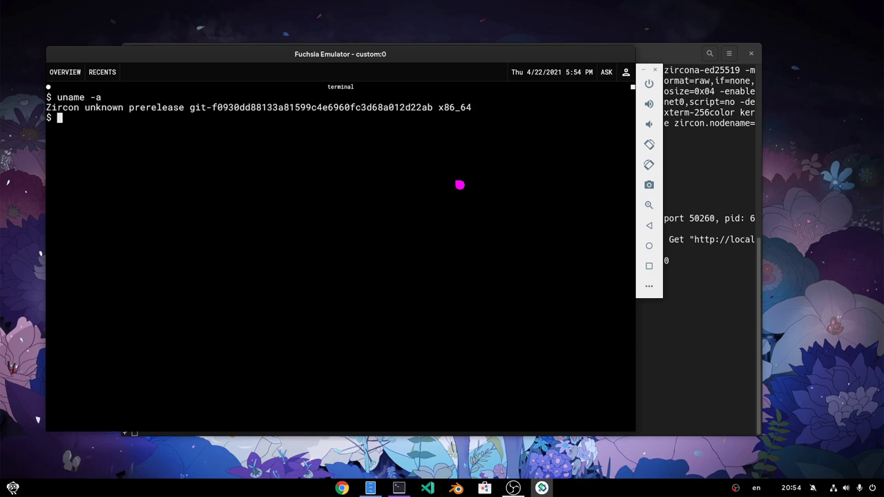
type("screenfetch")
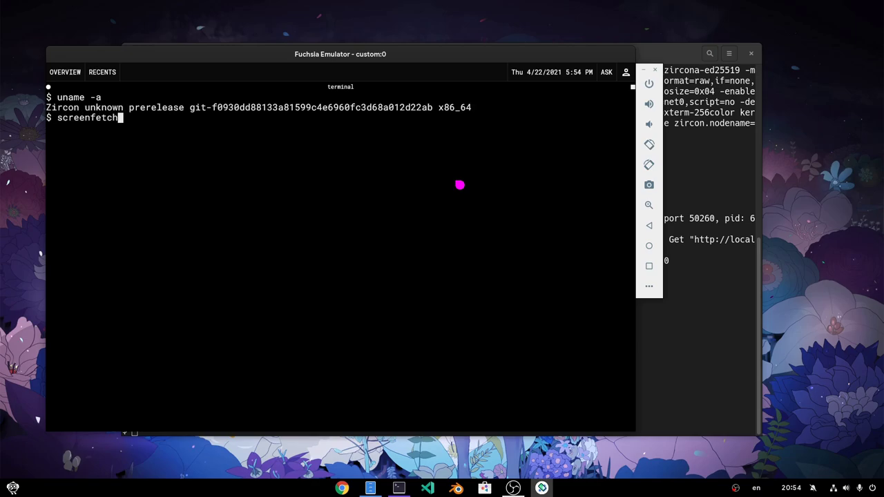
type(" :)")
key("Return")
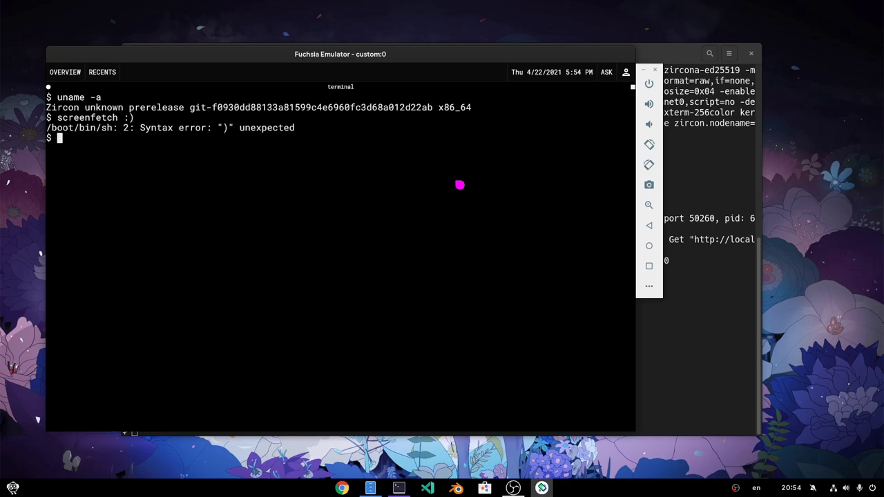